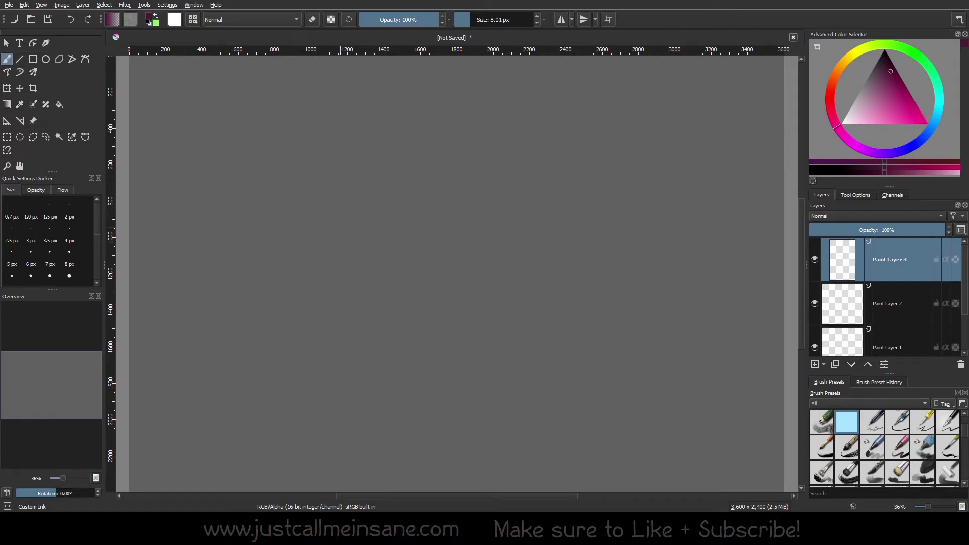
Bring up the pop-up palette over the blank canvas.
right_click(351, 255)
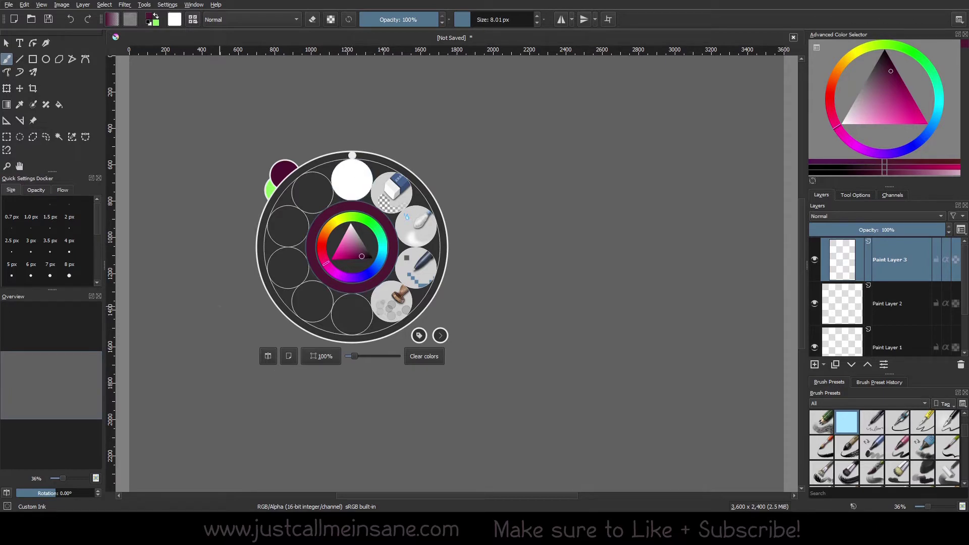
Toggle horizontal mirroring on and off, then sketch the framed thumbs-up and undo a stray stroke.
click(270, 359)
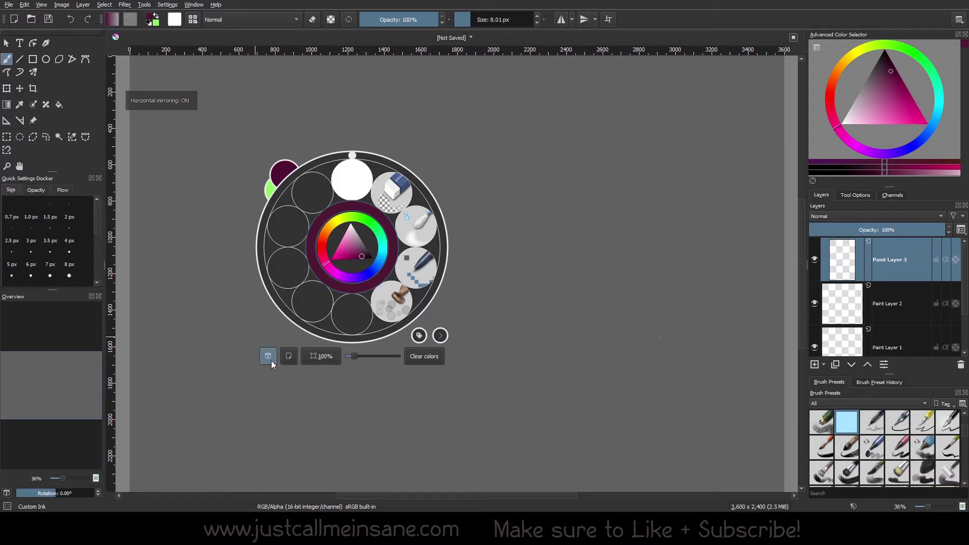
click(271, 360)
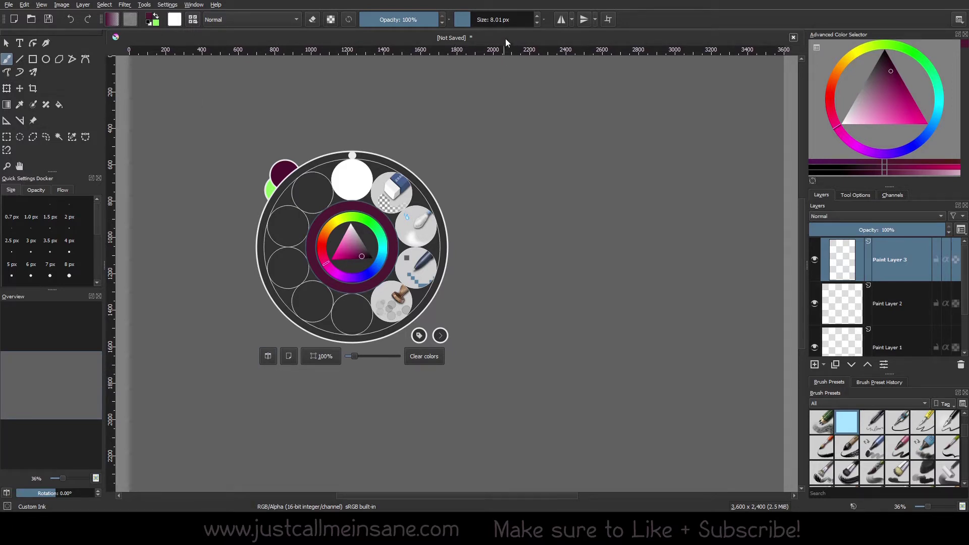
click(520, 66)
mouse_move(535, 194)
mouse_down()
mouse_move(528, 199)
mouse_move(545, 206)
mouse_move(606, 318)
mouse_move(649, 162)
mouse_move(550, 173)
mouse_move(575, 224)
mouse_move(586, 225)
mouse_up()
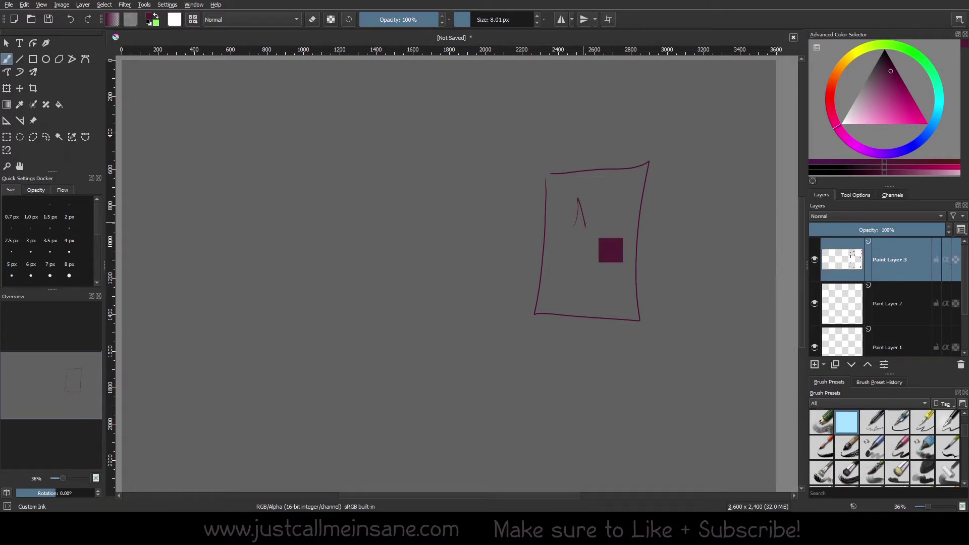
key(ctrl+z)
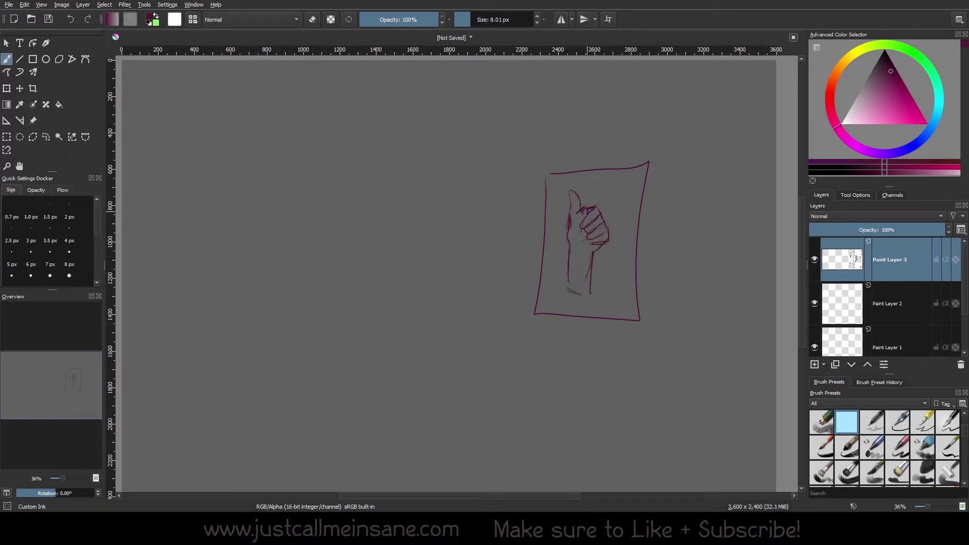
right_click(392, 259)
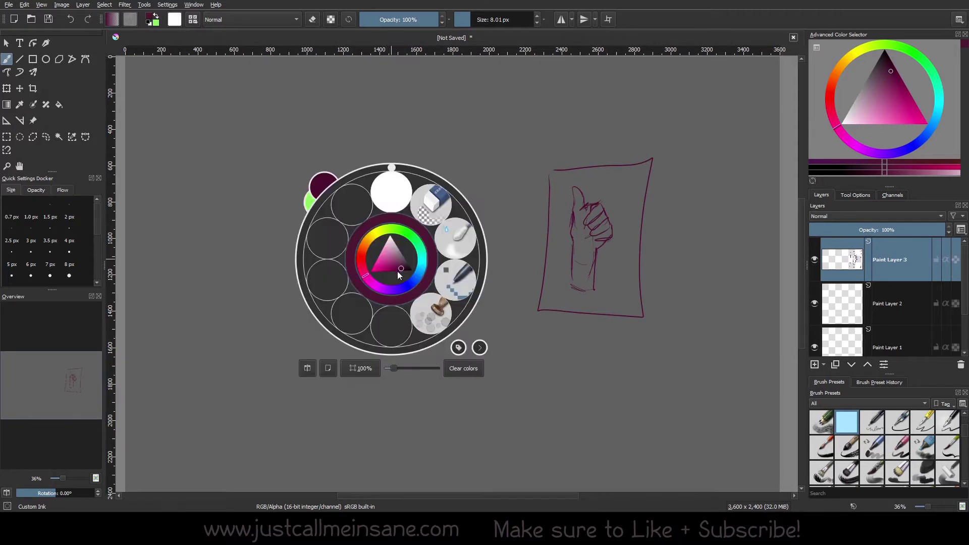
click(309, 369)
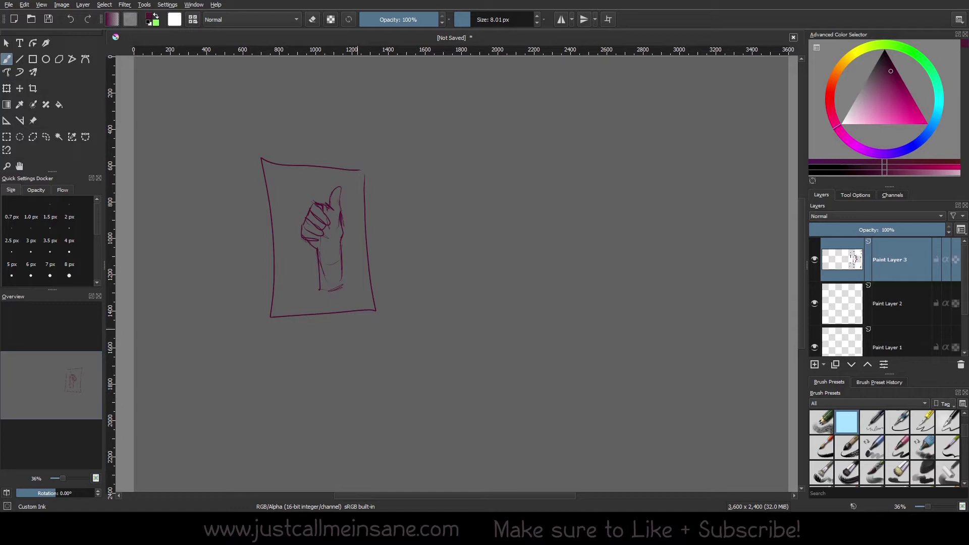
right_click(368, 335)
click(284, 444)
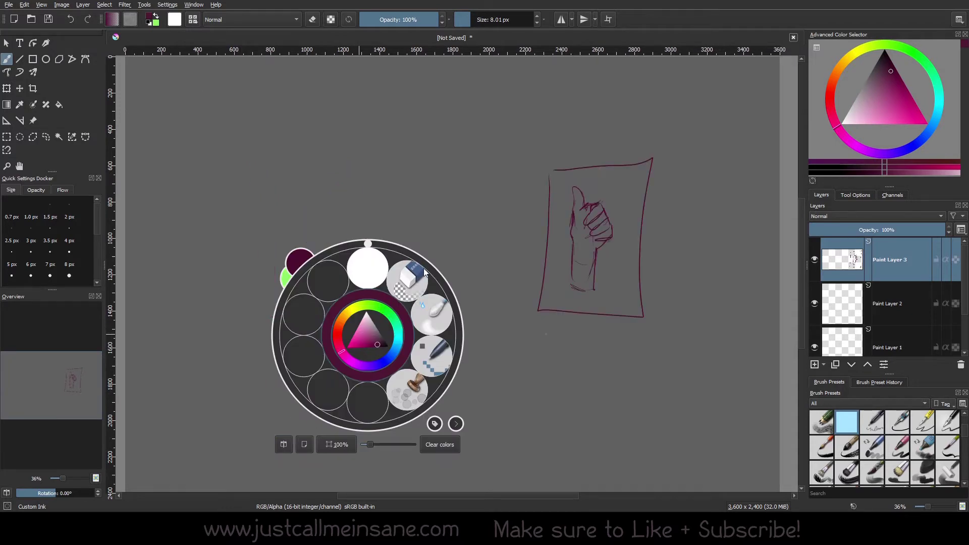
key(m)
key(m)
key(m)
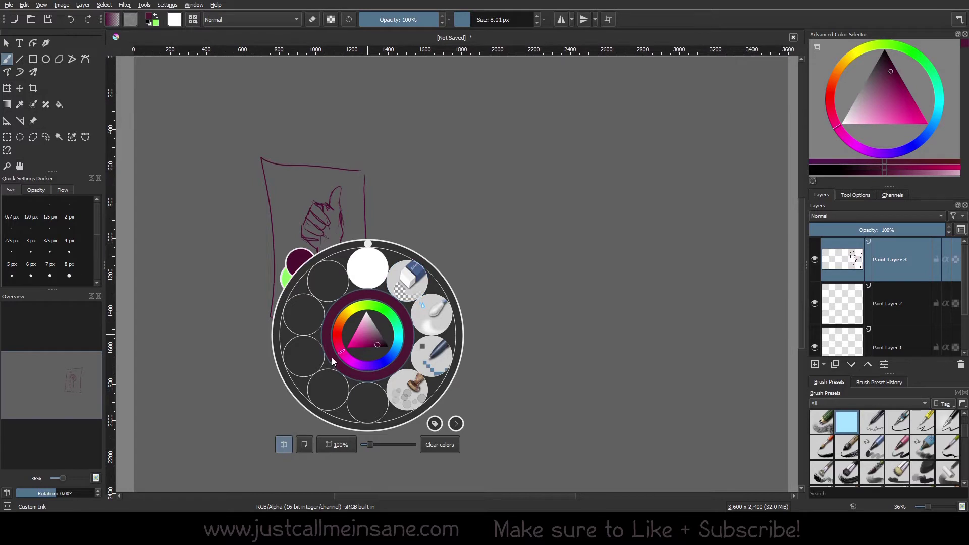
key(m)
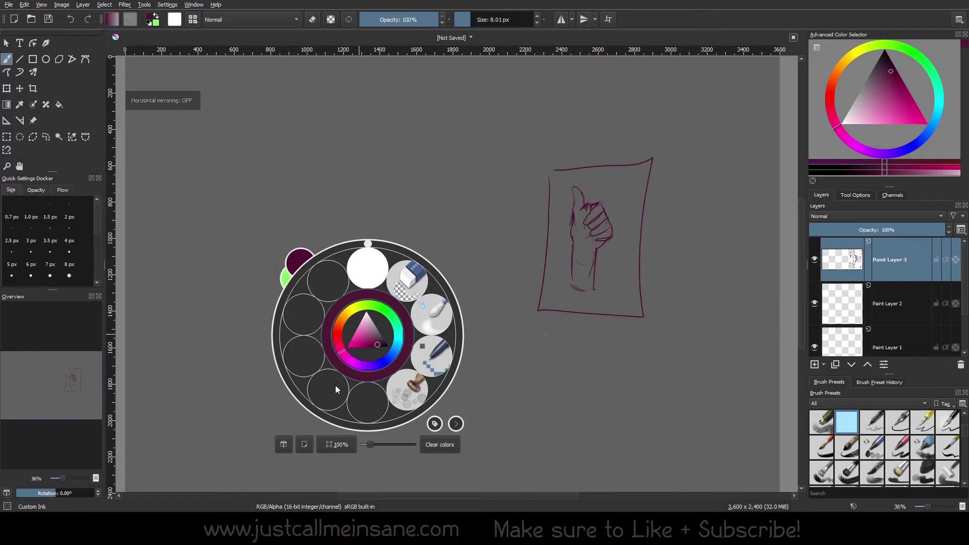
click(304, 444)
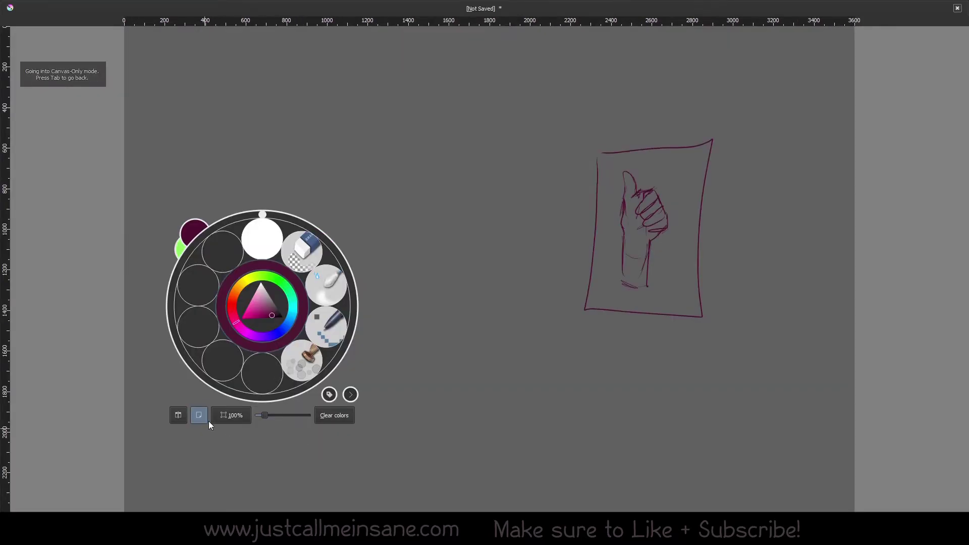
click(479, 205)
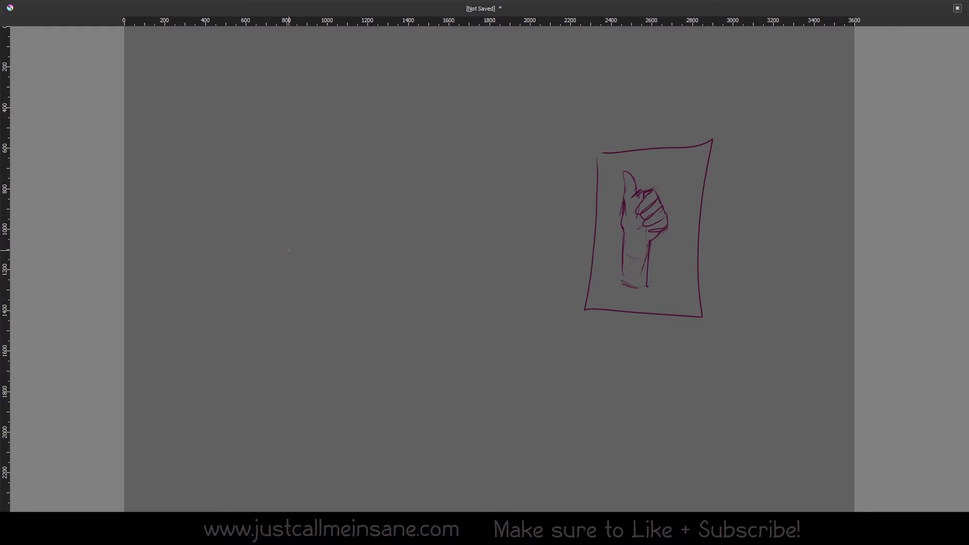
right_click(289, 251)
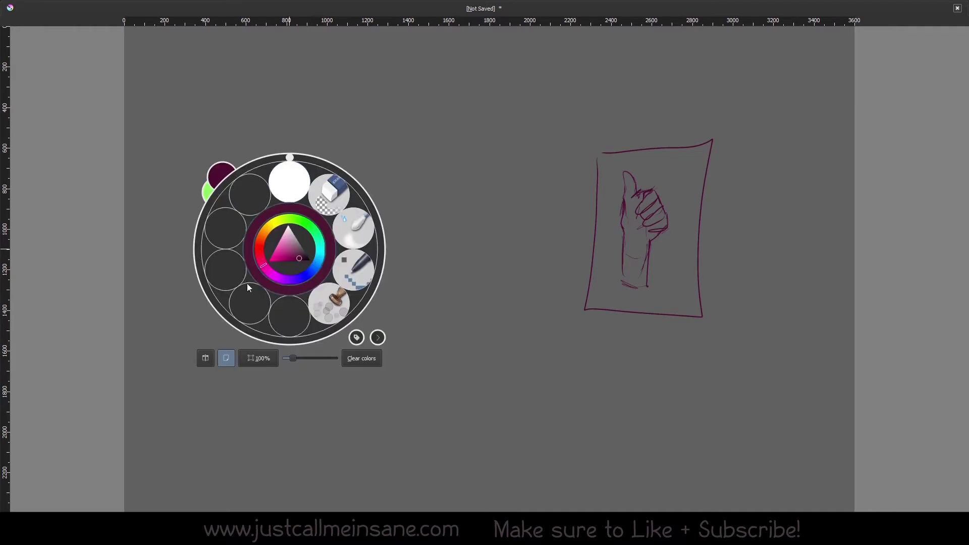
click(205, 359)
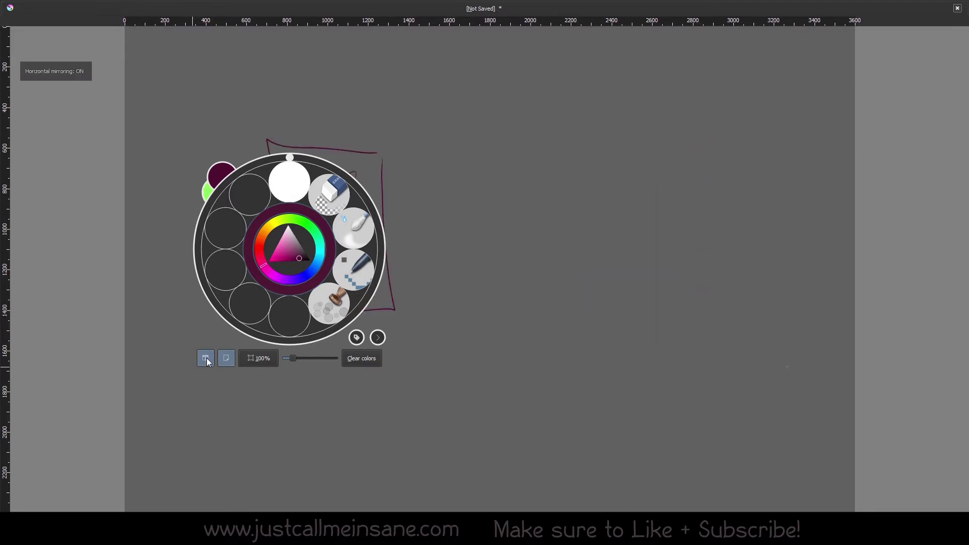
click(206, 359)
click(220, 359)
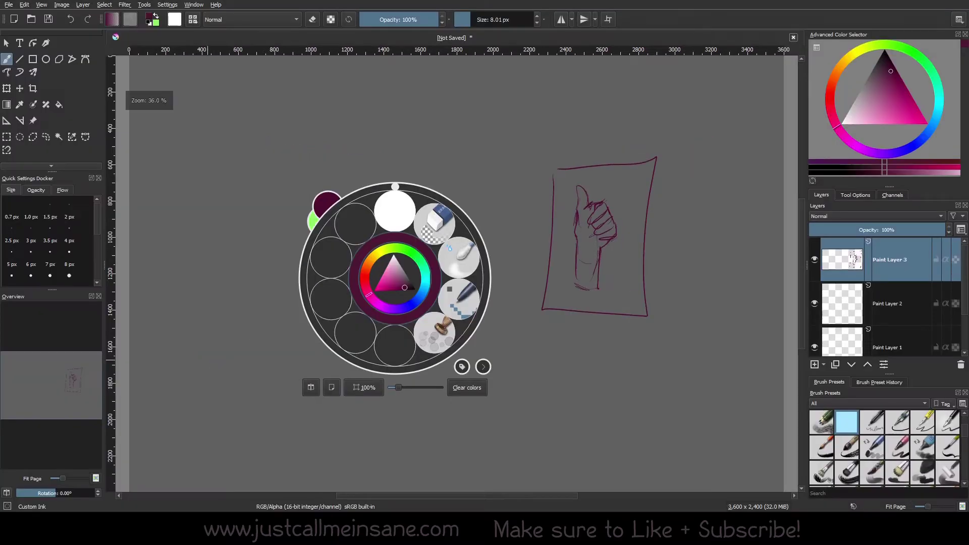
click(325, 387)
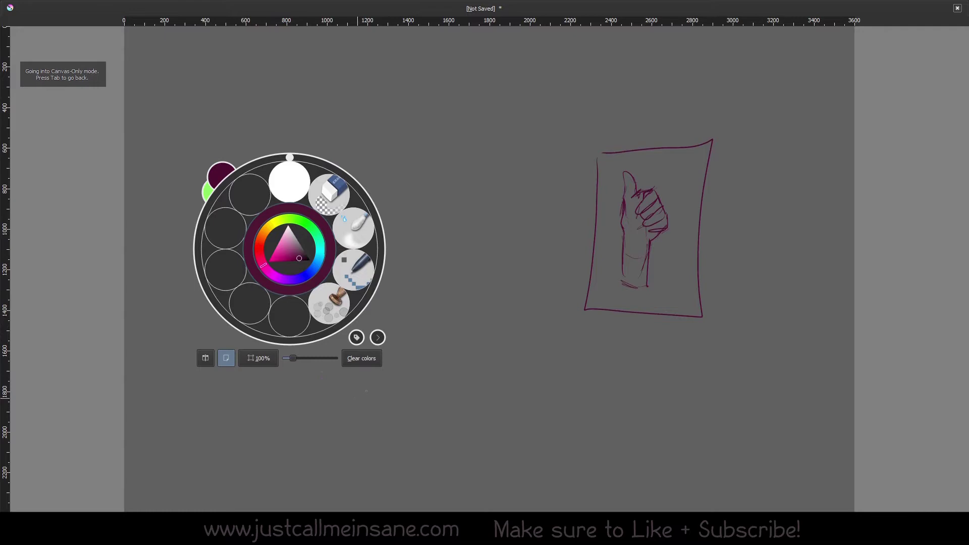
click(476, 293)
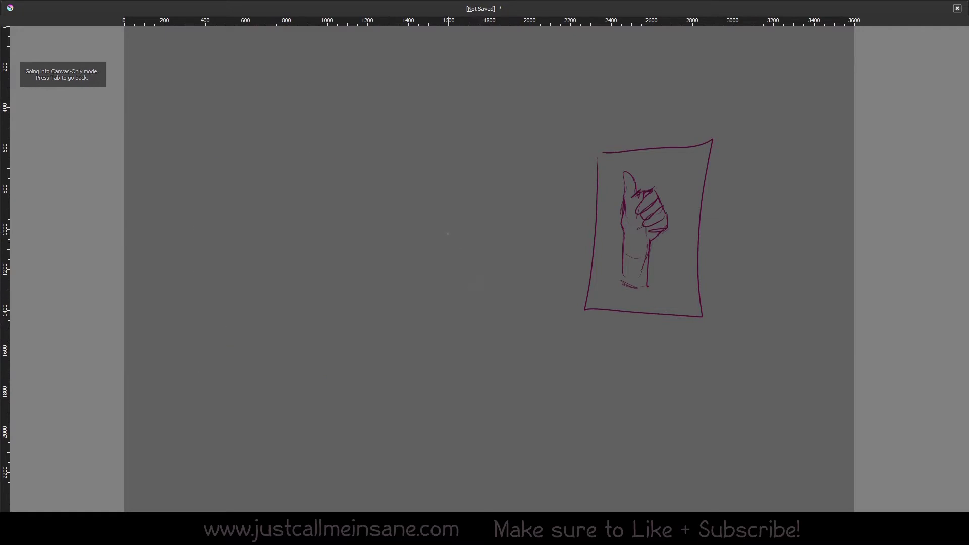
right_click(291, 266)
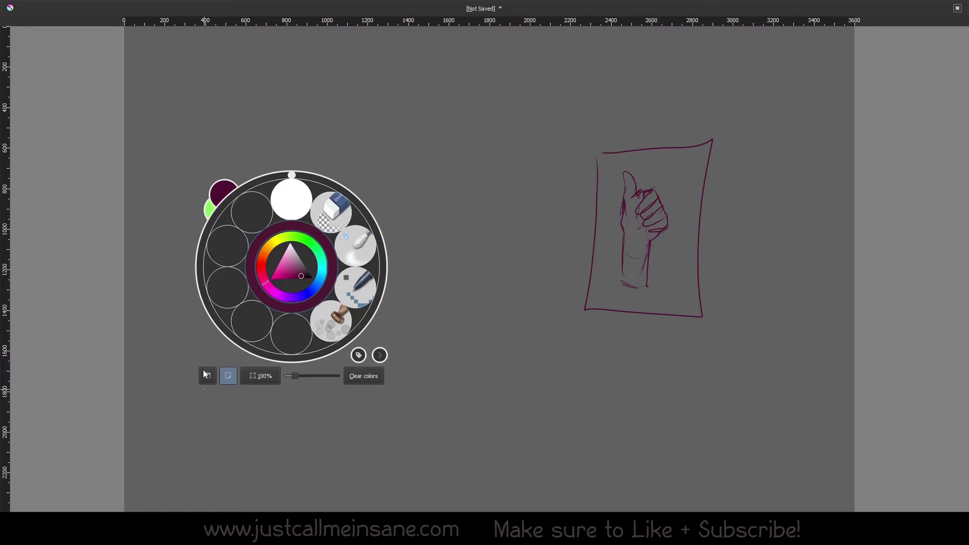
click(234, 380)
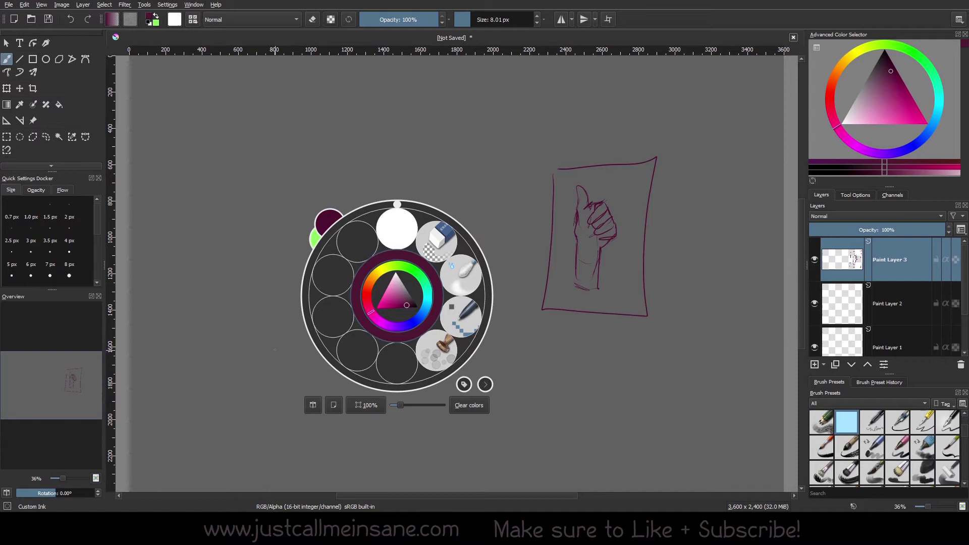
Zoom the canvas in and out with the palette's zoom slider, resetting it to 100%.
click(276, 346)
right_click(360, 266)
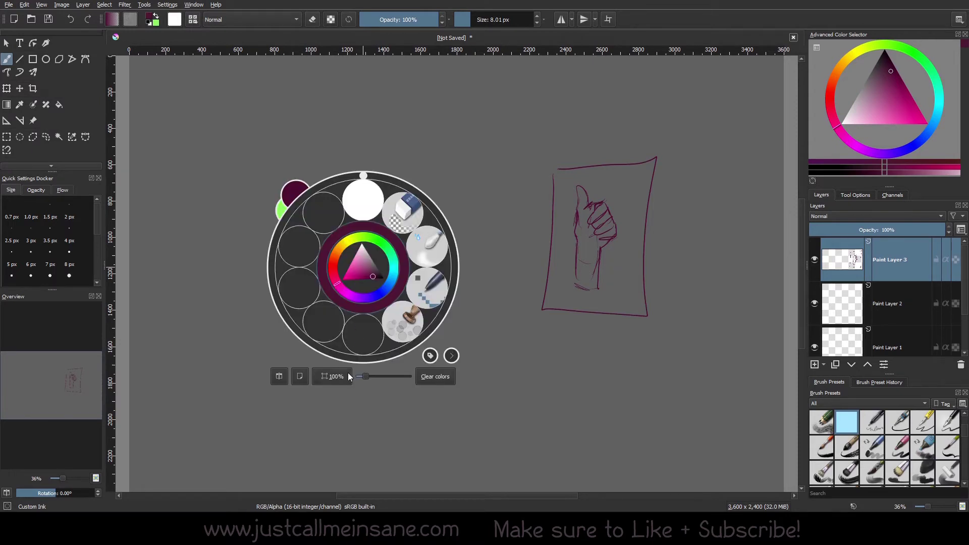
drag(365, 375, 289, 387)
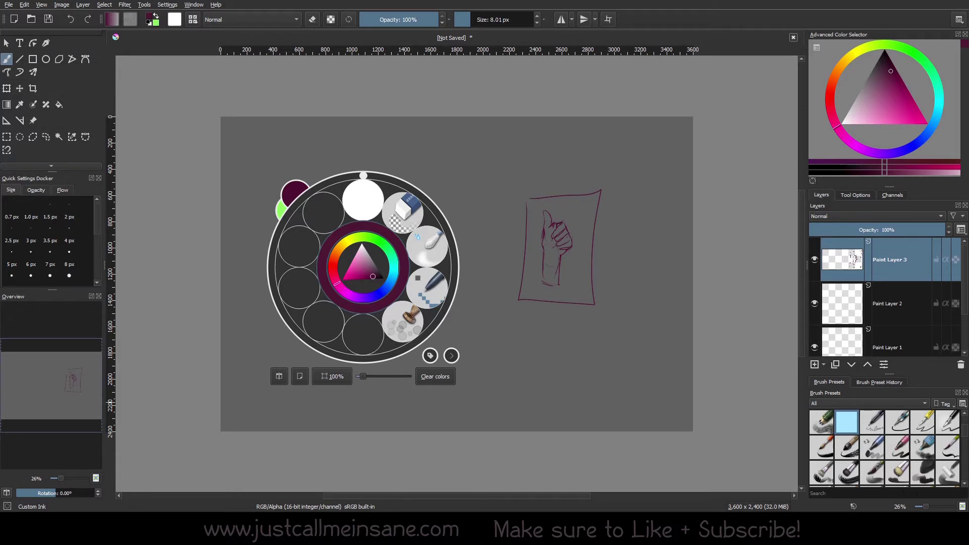
drag(925, 503, 930, 504)
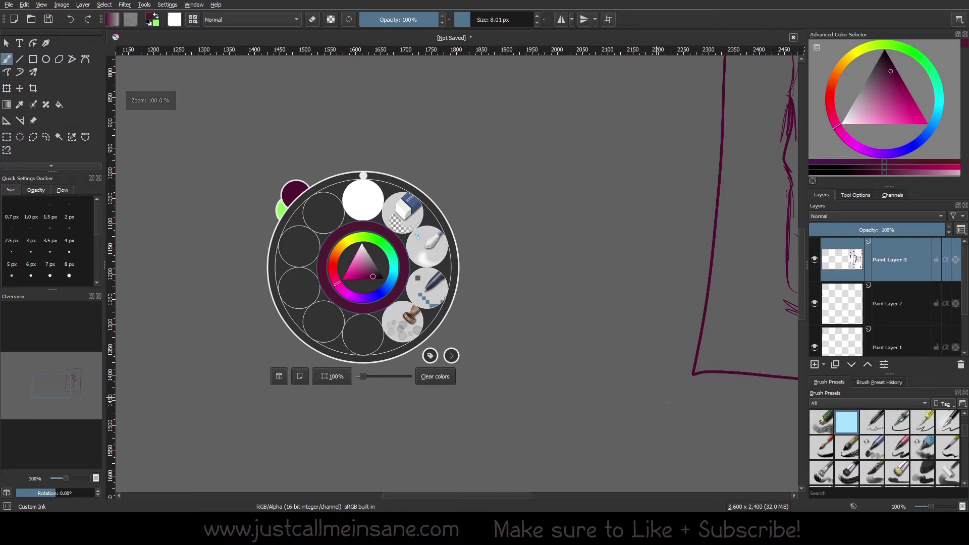
click(335, 380)
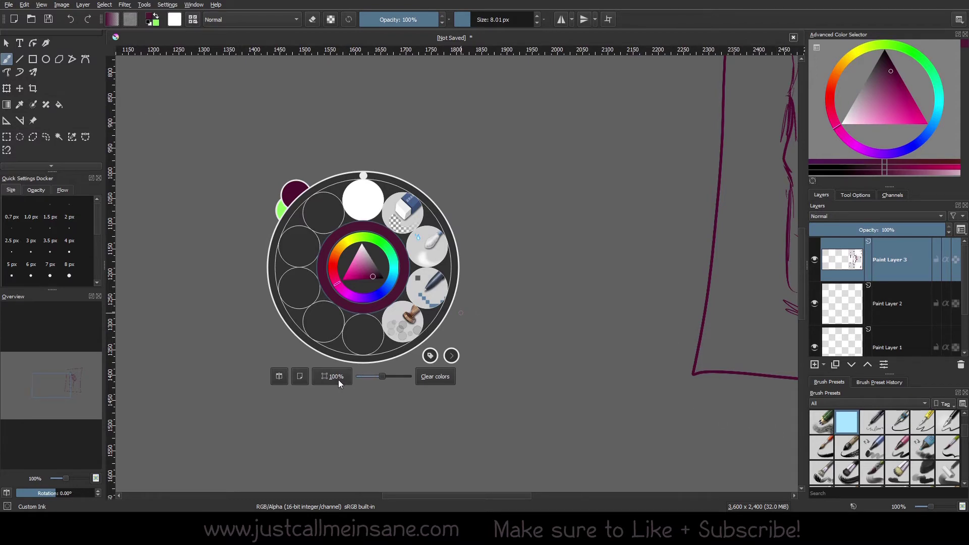
right_click(393, 406)
right_click(397, 360)
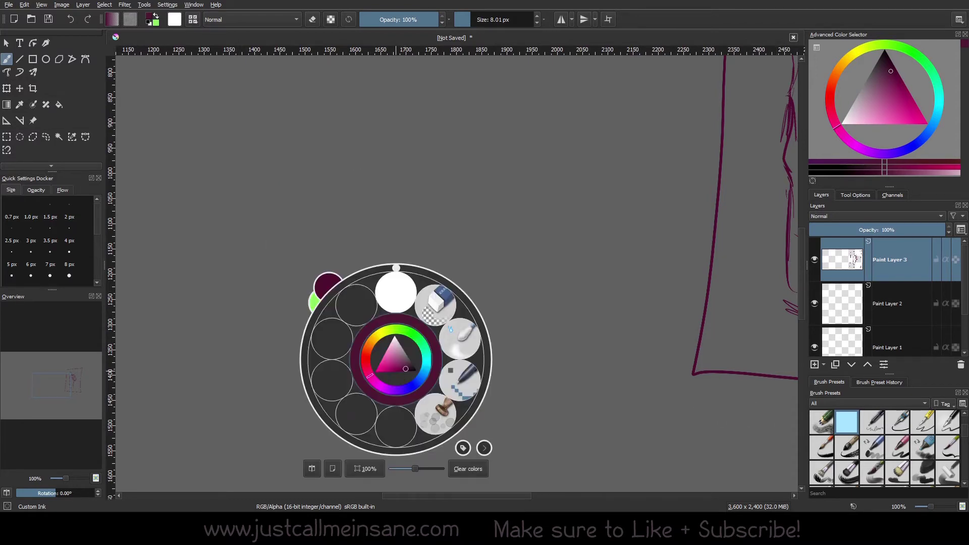
drag(410, 468, 403, 467)
click(379, 468)
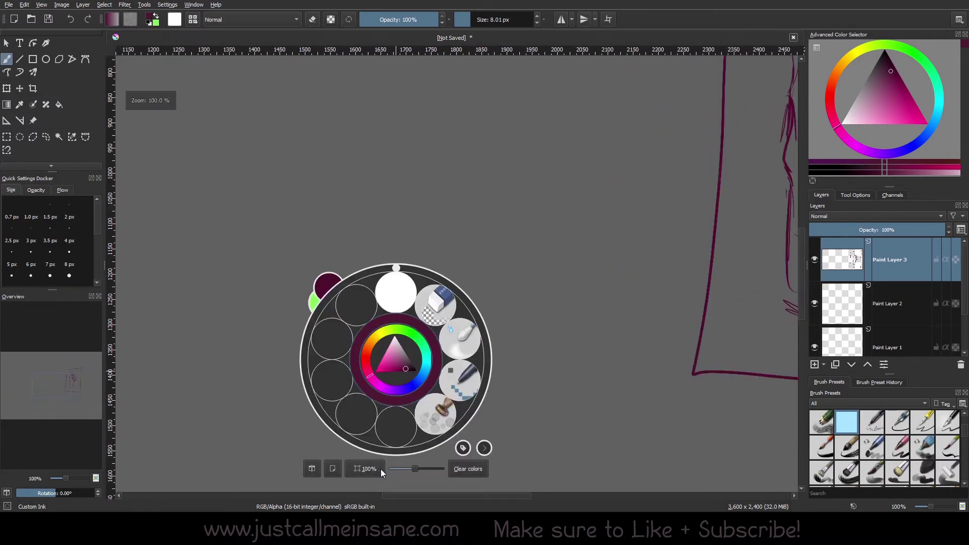
Zoom out to the sketch, then toggle canvas-only mode and horizontal mirroring on and off.
right_click(411, 198)
right_click(412, 198)
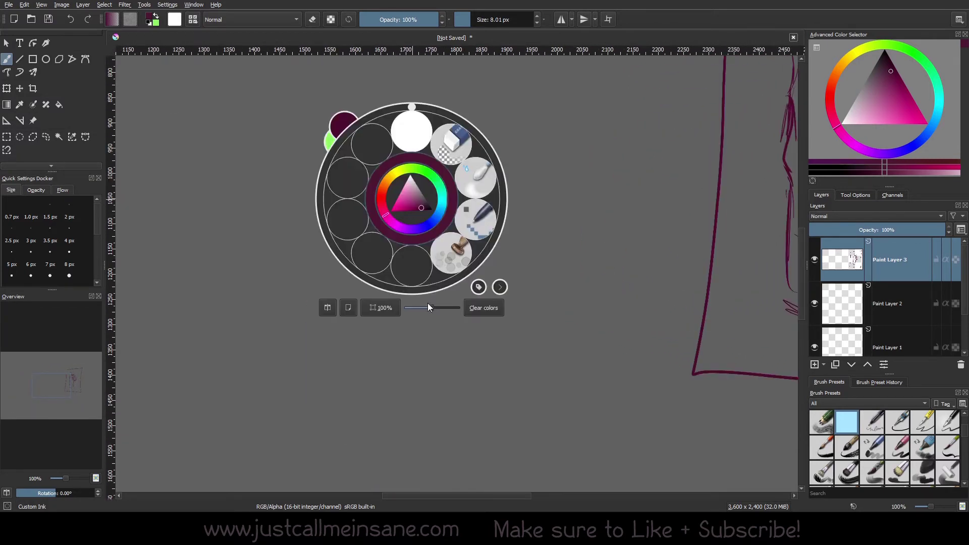
drag(428, 307, 410, 307)
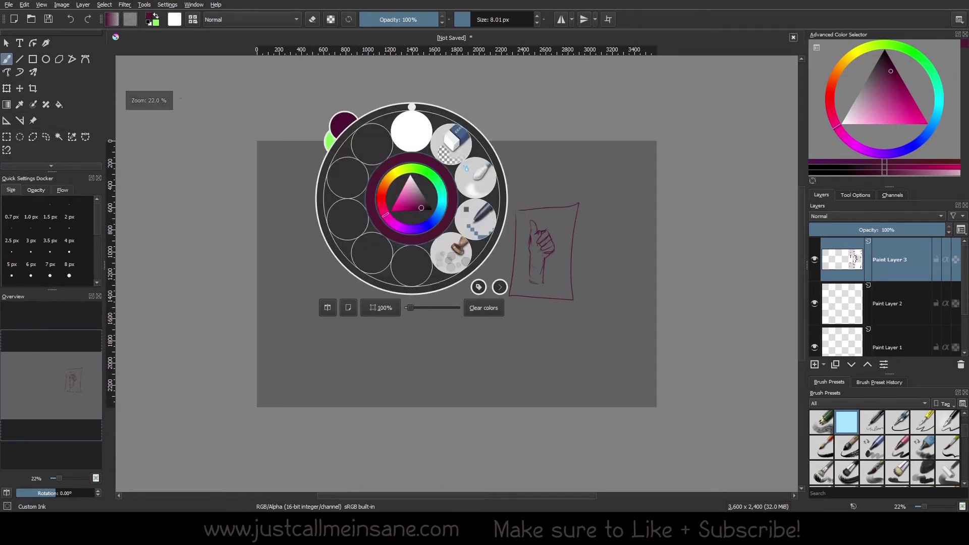
click(348, 308)
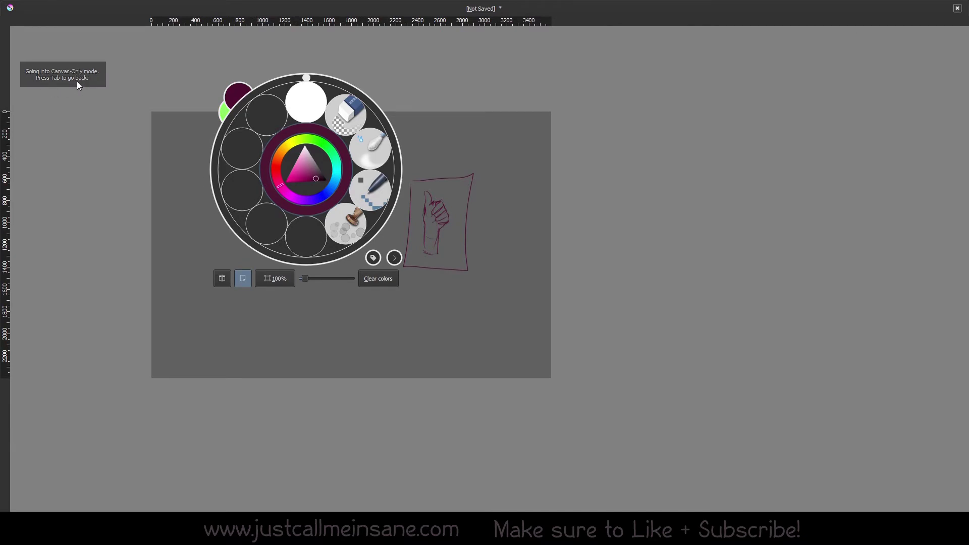
click(243, 279)
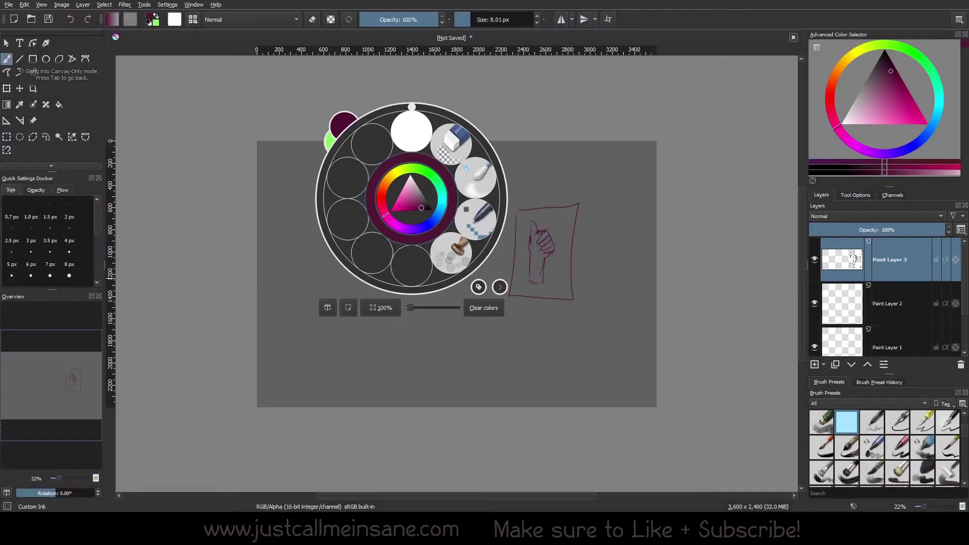
click(328, 309)
click(328, 308)
drag(411, 307, 413, 308)
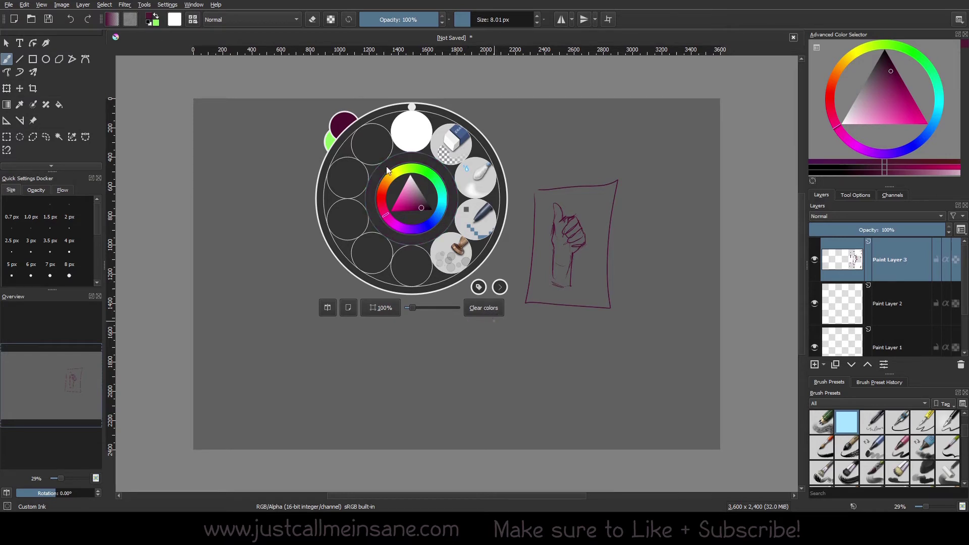
Paint a green stroke and a purple scribble to the left of the thumbs-up sketch.
click(437, 188)
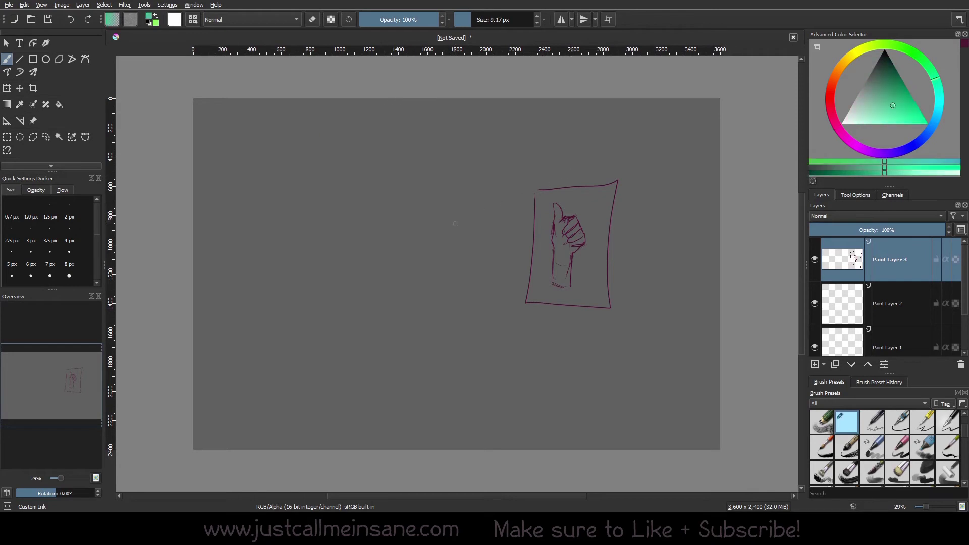
mouse_move(429, 237)
mouse_down()
mouse_move(447, 210)
mouse_move(454, 263)
mouse_up()
right_click(425, 242)
click(442, 271)
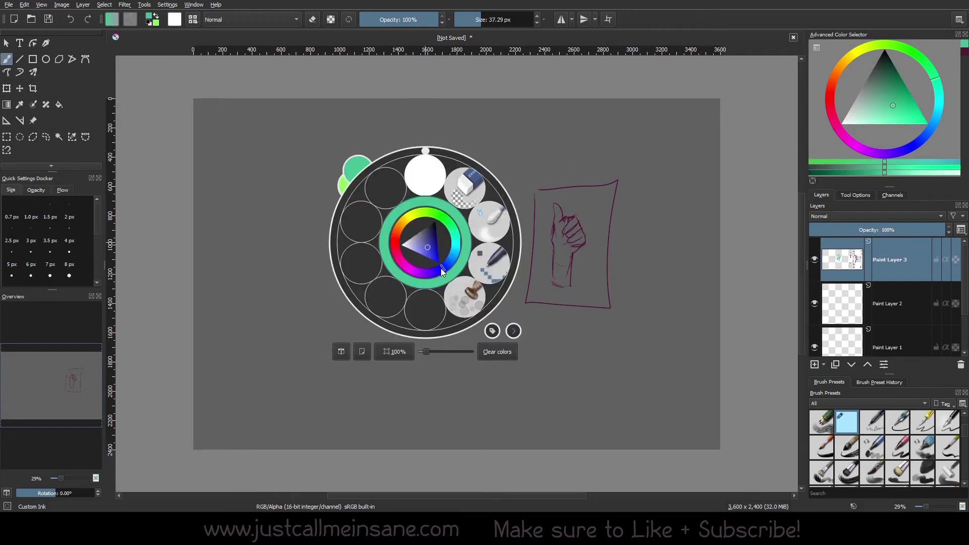
click(538, 133)
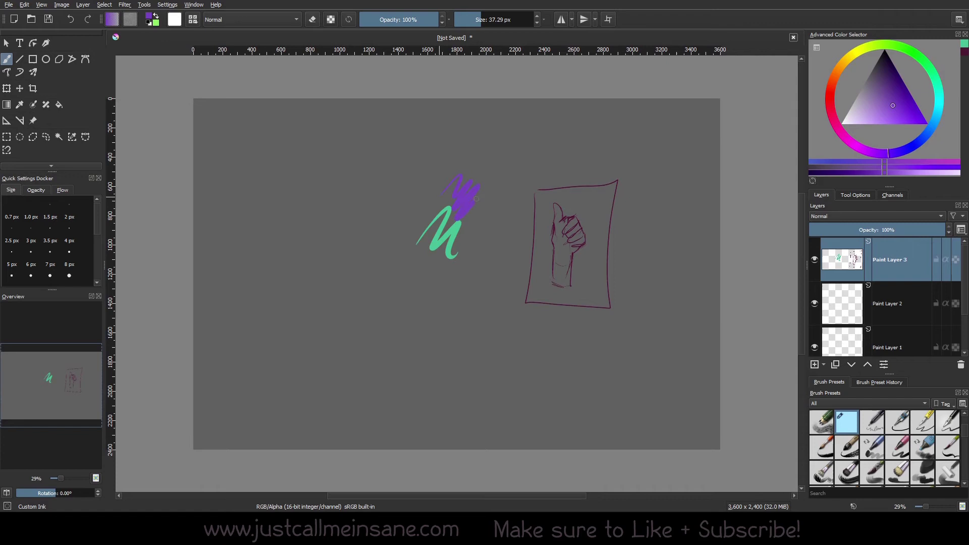
right_click(444, 249)
mouse_move(476, 198)
mouse_down()
mouse_move(442, 247)
mouse_move(420, 250)
mouse_move(401, 227)
mouse_move(407, 252)
mouse_move(420, 255)
mouse_move(428, 228)
mouse_move(394, 225)
mouse_move(408, 195)
mouse_move(387, 195)
mouse_move(392, 217)
mouse_move(430, 214)
mouse_up()
Pick lilac, then pink, then red, and paint a red stroke over the scribbles.
right_click(419, 195)
click(408, 223)
click(410, 198)
right_click(450, 218)
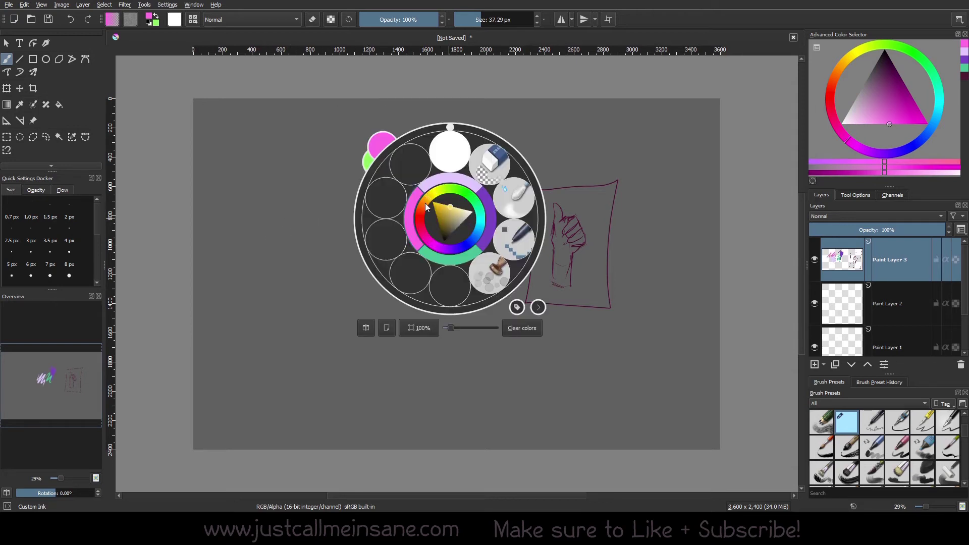
click(425, 203)
click(443, 210)
click(284, 275)
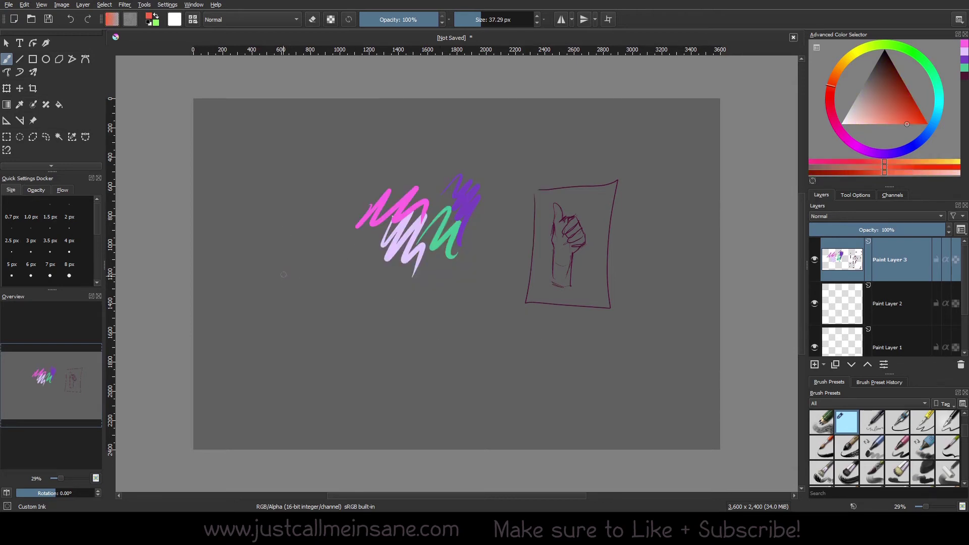
mouse_move(404, 220)
mouse_down()
mouse_move(434, 195)
mouse_move(419, 254)
mouse_up()
right_click(404, 266)
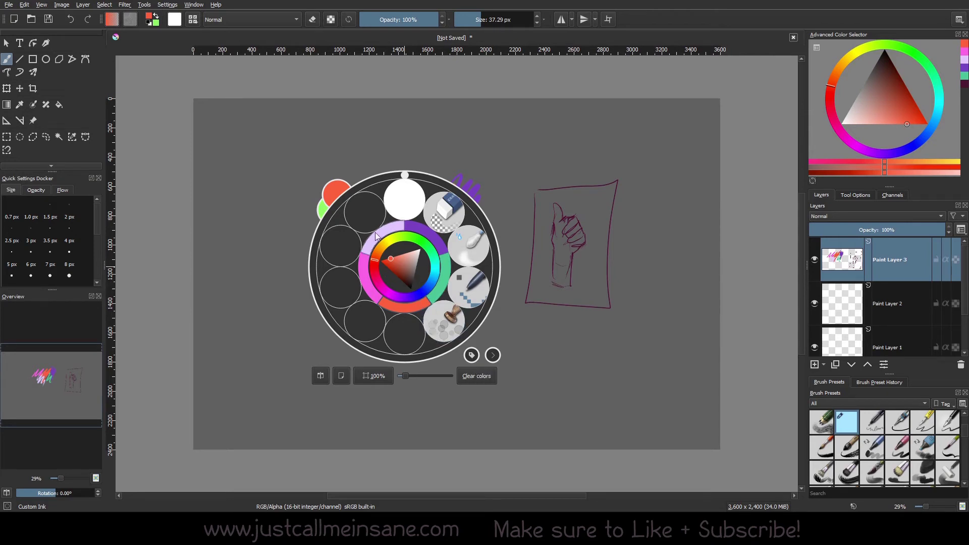
Clear the ring of recently used colours in the pop-up palette.
click(473, 377)
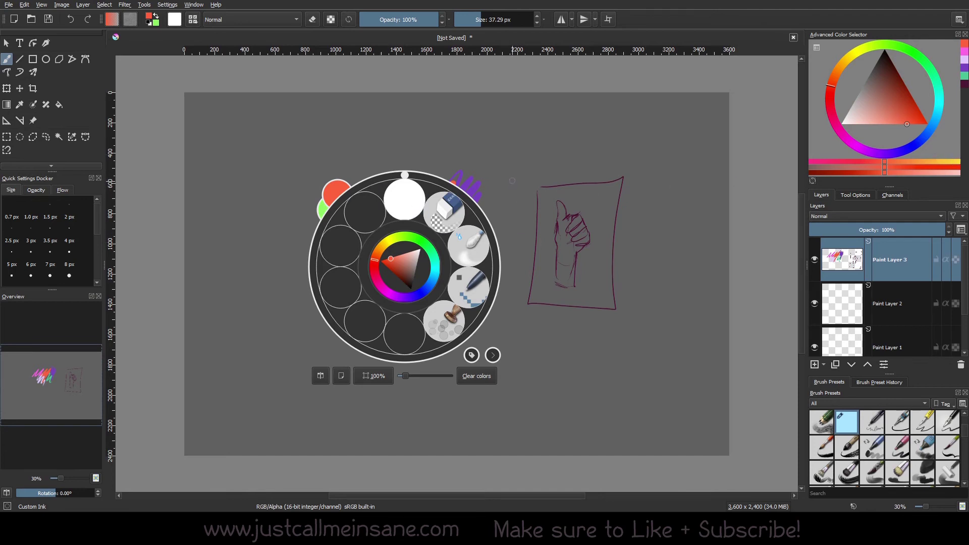
mouse_move(406, 175)
mouse_down()
mouse_move(385, 177)
mouse_move(419, 174)
mouse_move(483, 259)
mouse_move(401, 348)
mouse_move(344, 208)
mouse_move(427, 193)
mouse_move(361, 318)
mouse_move(444, 185)
mouse_move(390, 191)
mouse_move(405, 189)
mouse_up()
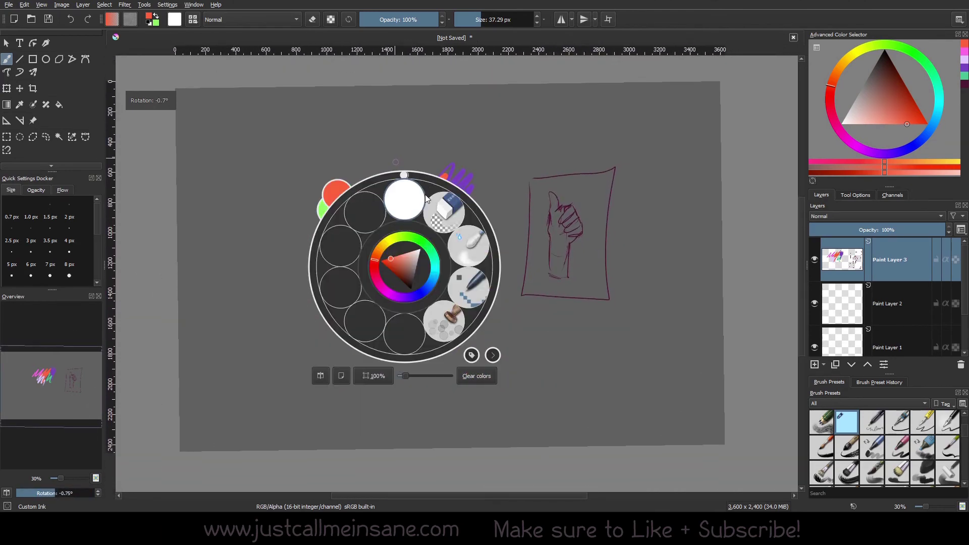
key(6)
key(4)
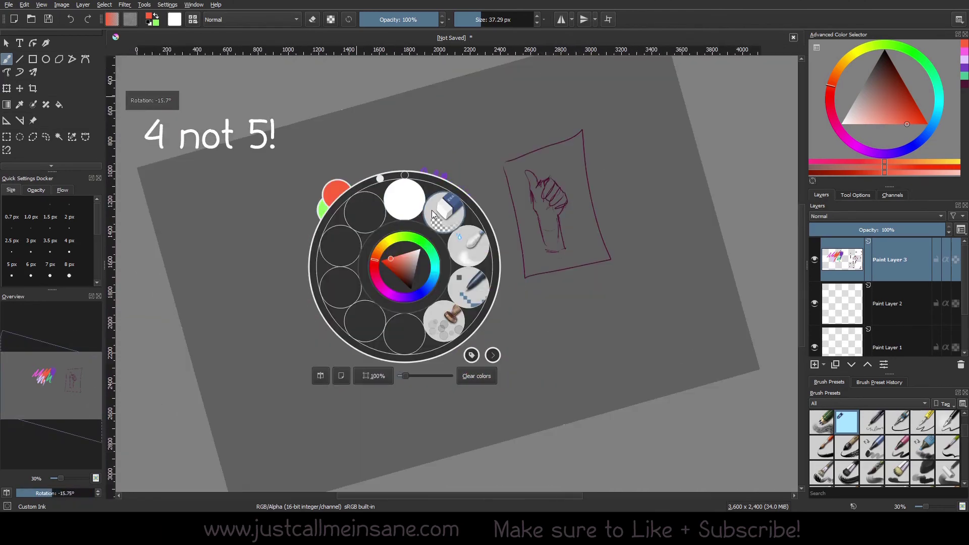
key(6)
key(6)
key(6)
key(6)
key(6)
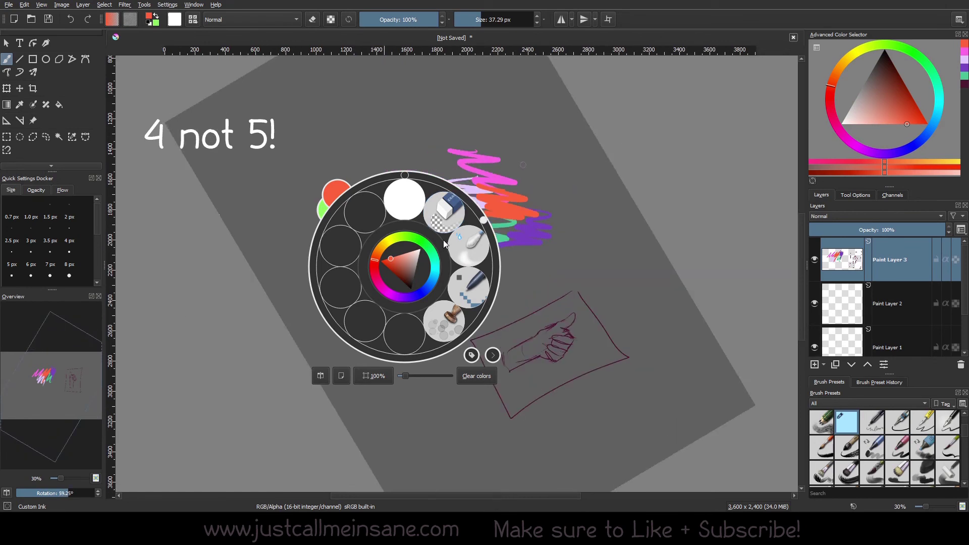
key(4)
key(4)
key(4)
key(4)
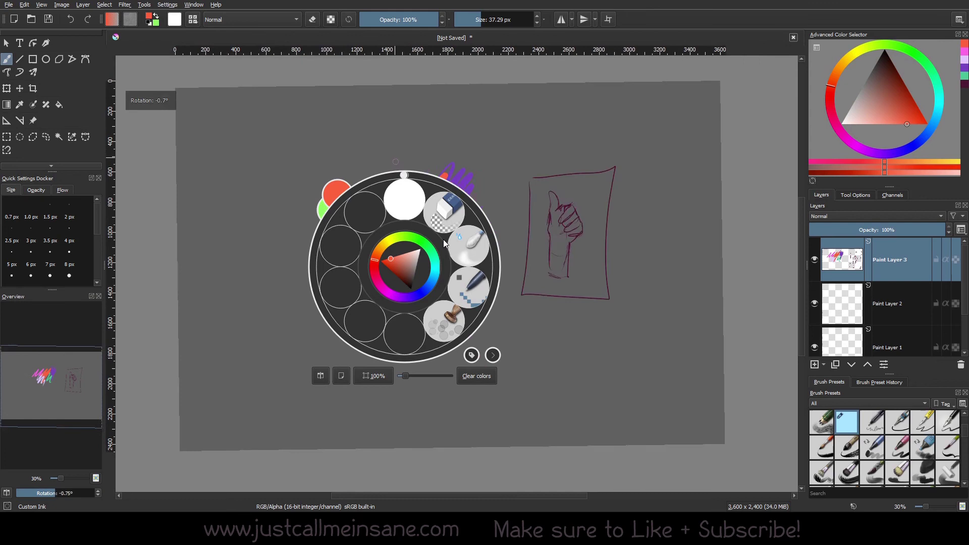
key(4)
key(4)
click(404, 176)
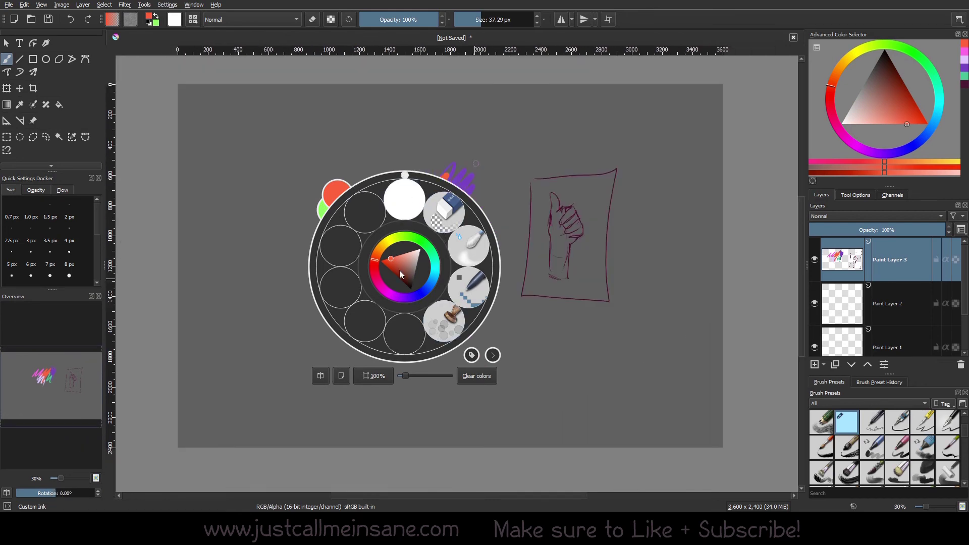
drag(405, 177, 364, 185)
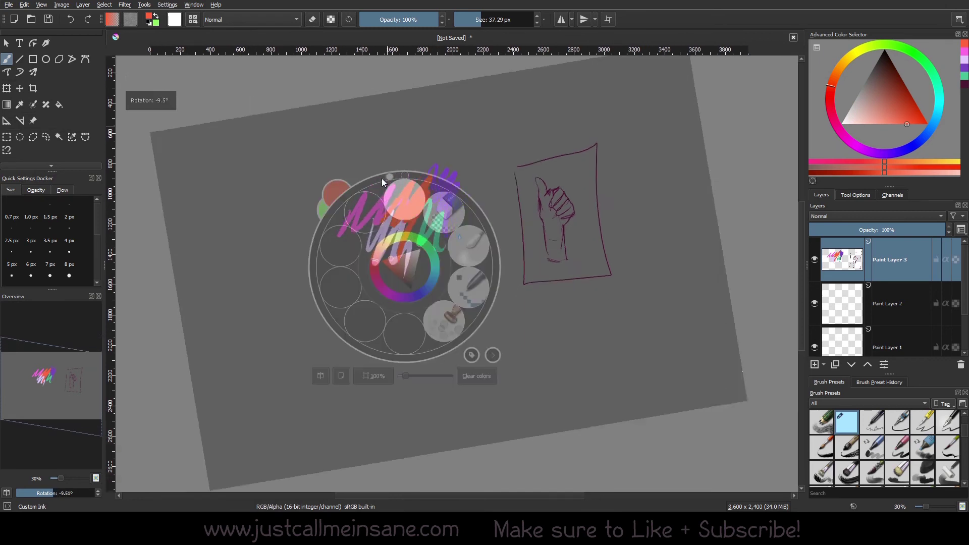
click(405, 177)
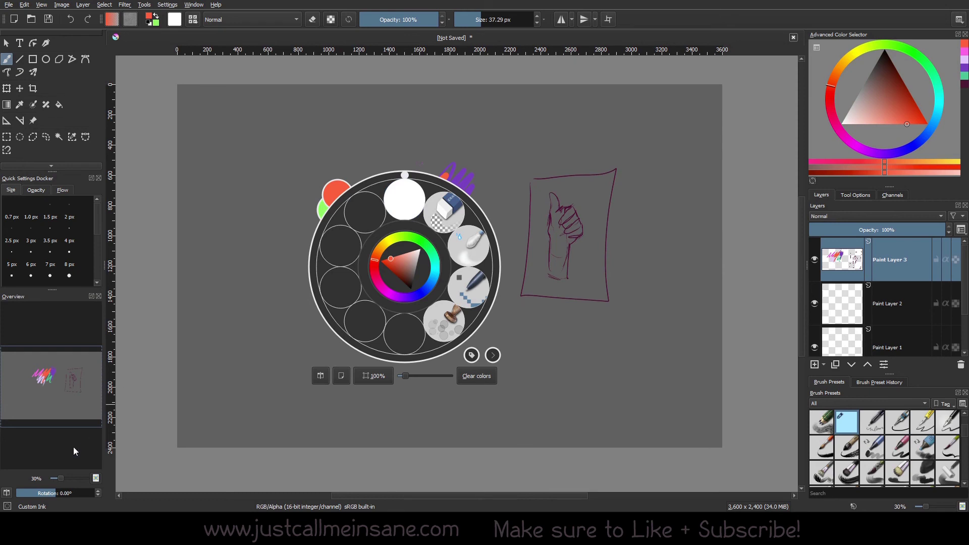
click(66, 496)
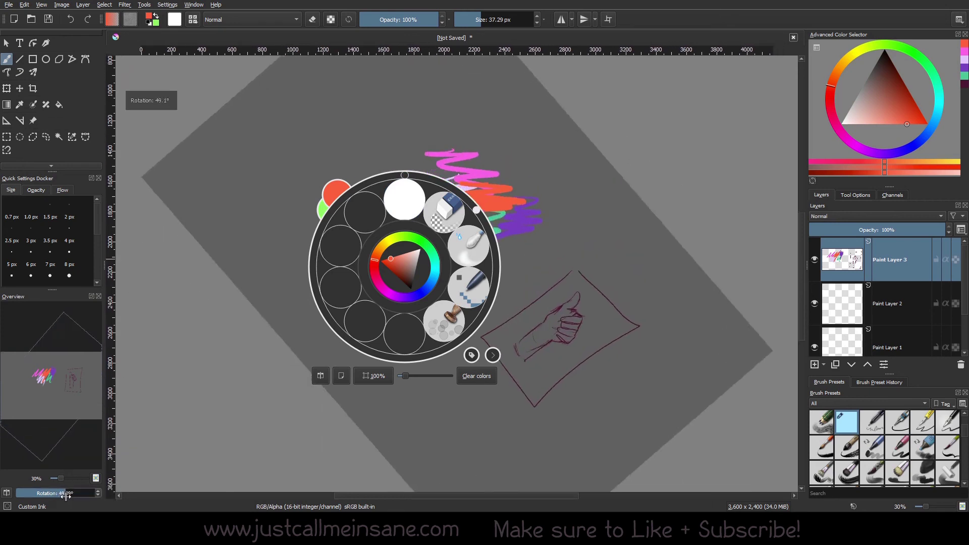
drag(66, 495, 60, 495)
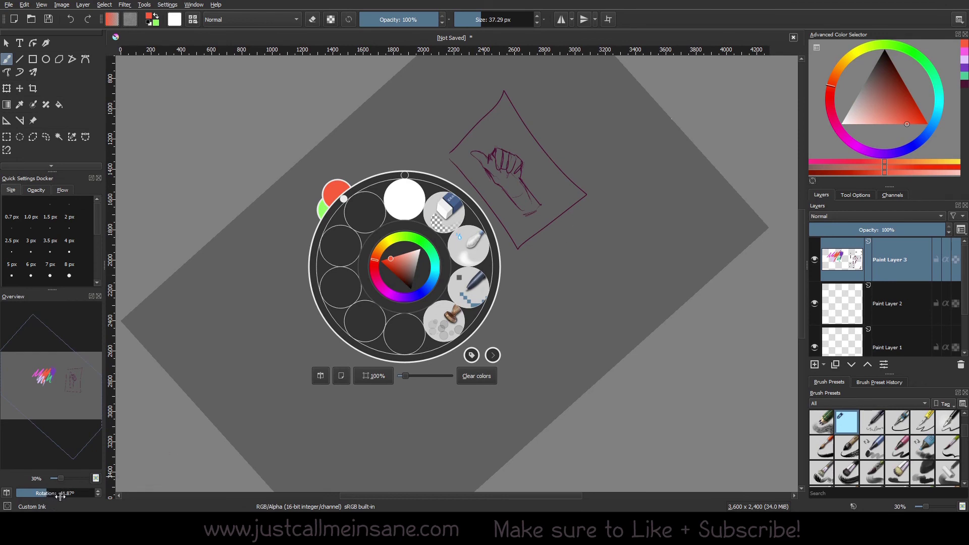
click(407, 176)
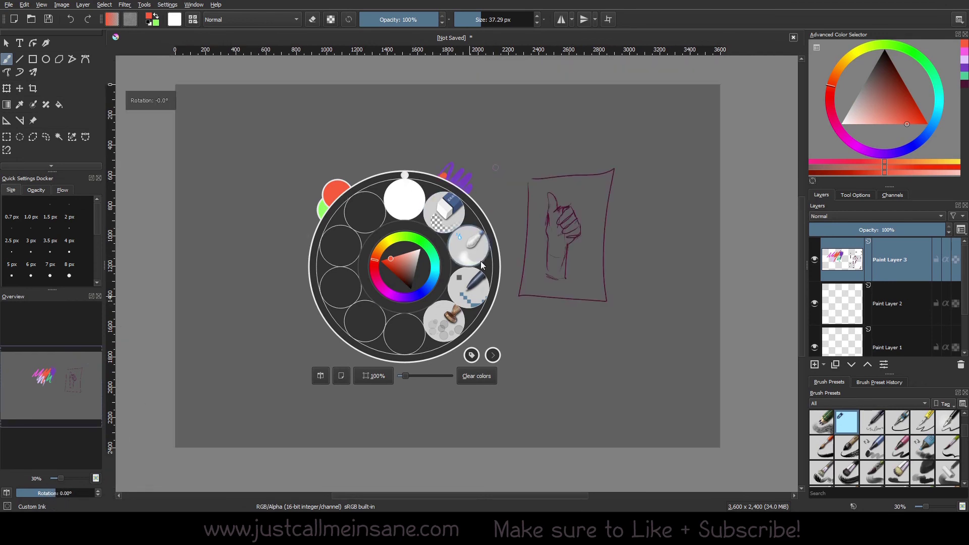